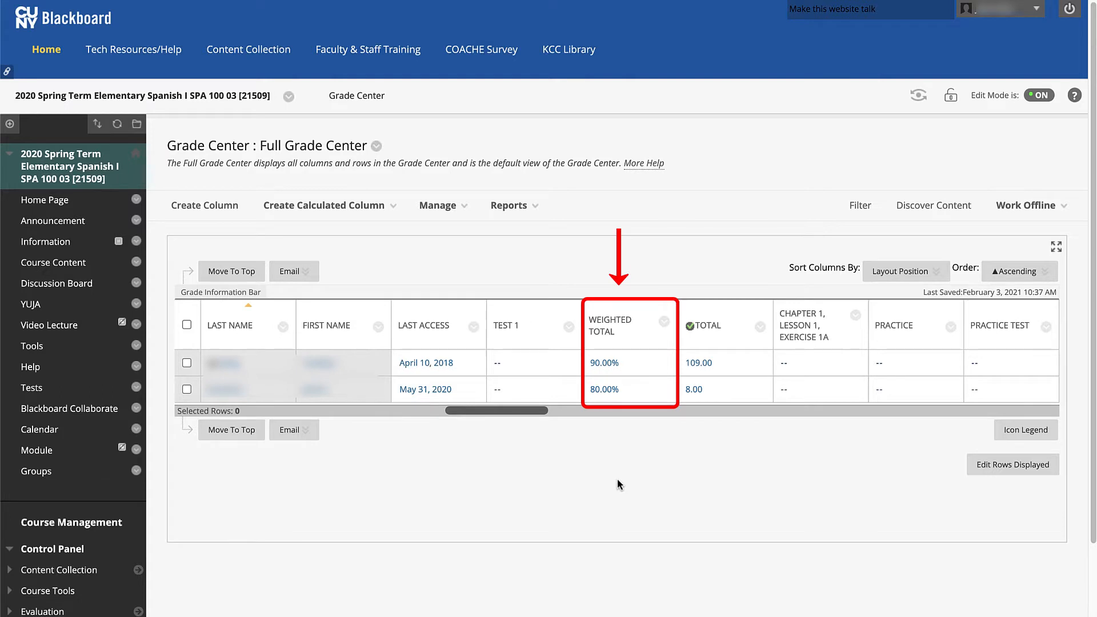
# - Start a new weighted calculated column in the Full Grade Center and enter Weighted as its column name
pyautogui.hscroll(5, 617, 478)
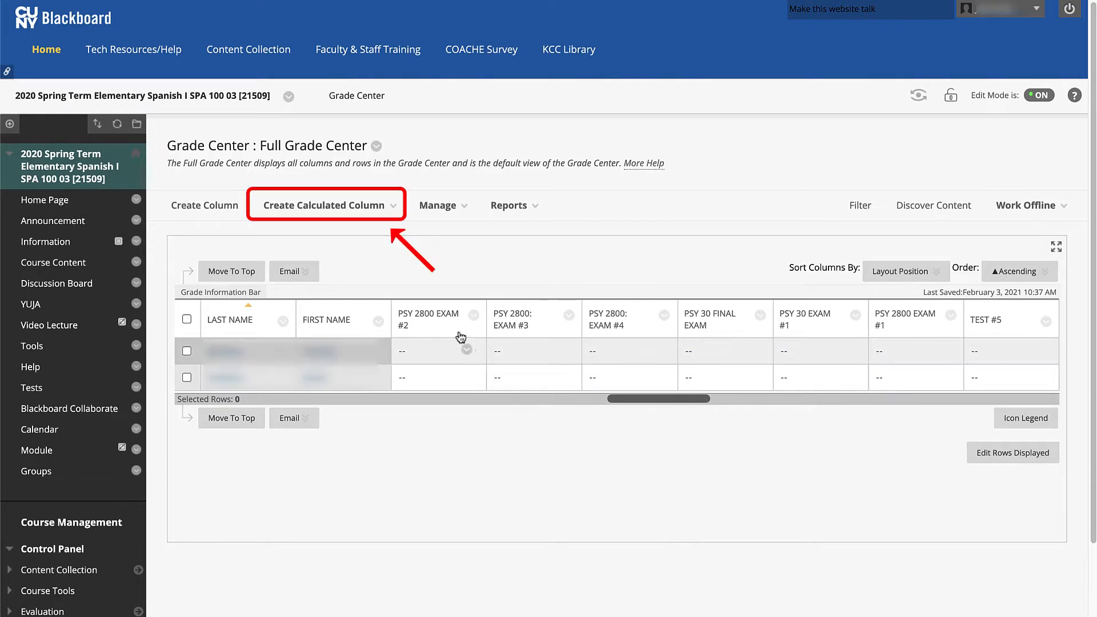
pyautogui.click(379, 211)
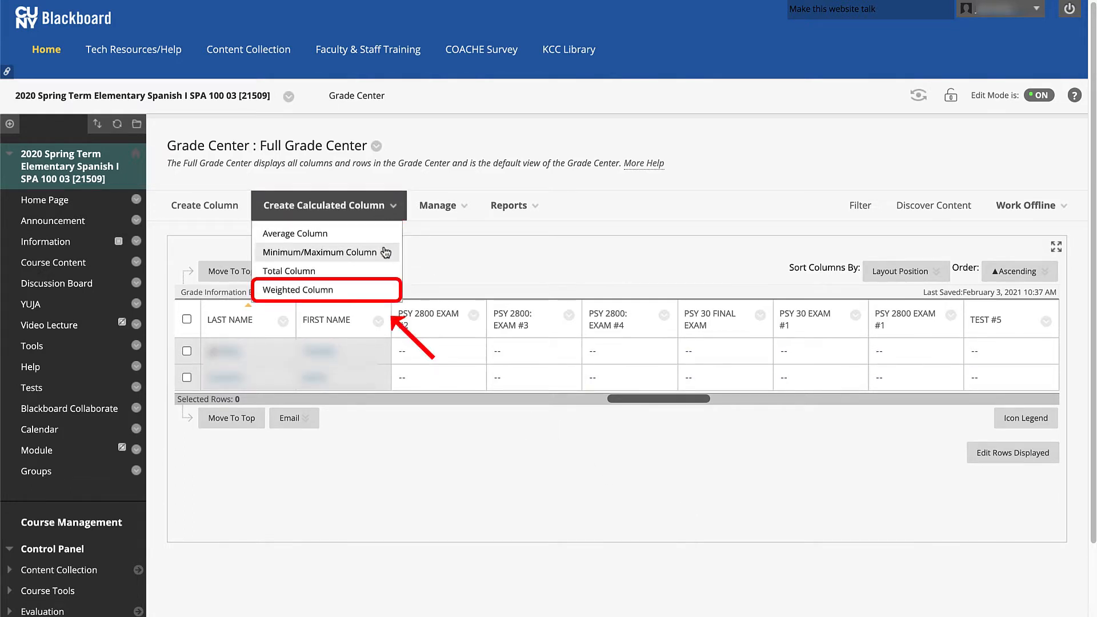
pyautogui.click(389, 291)
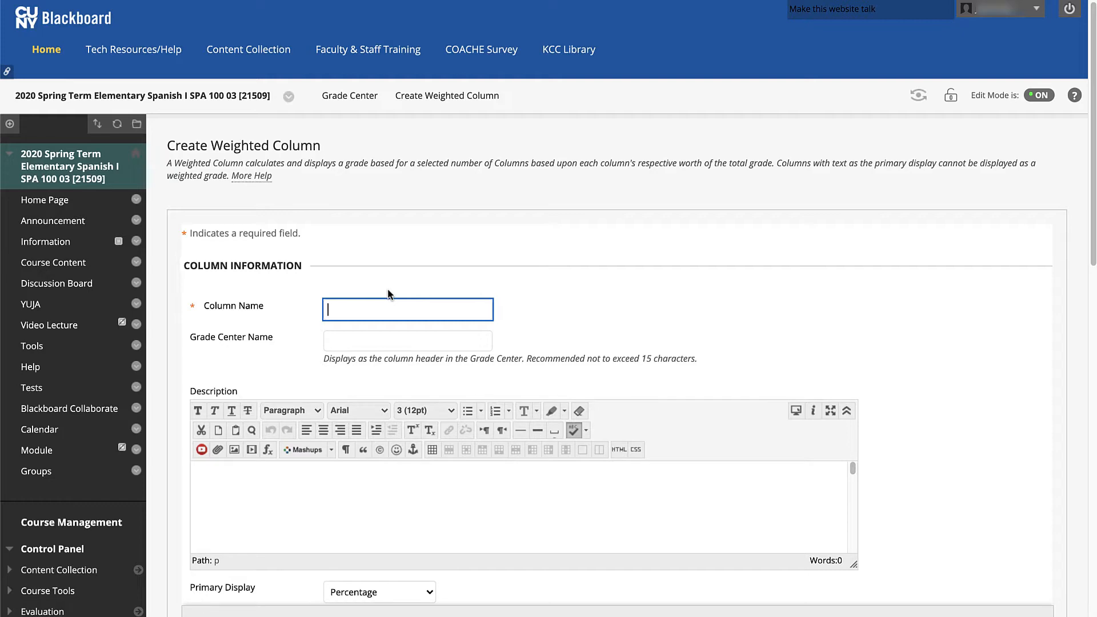
pyautogui.write('Weighted')
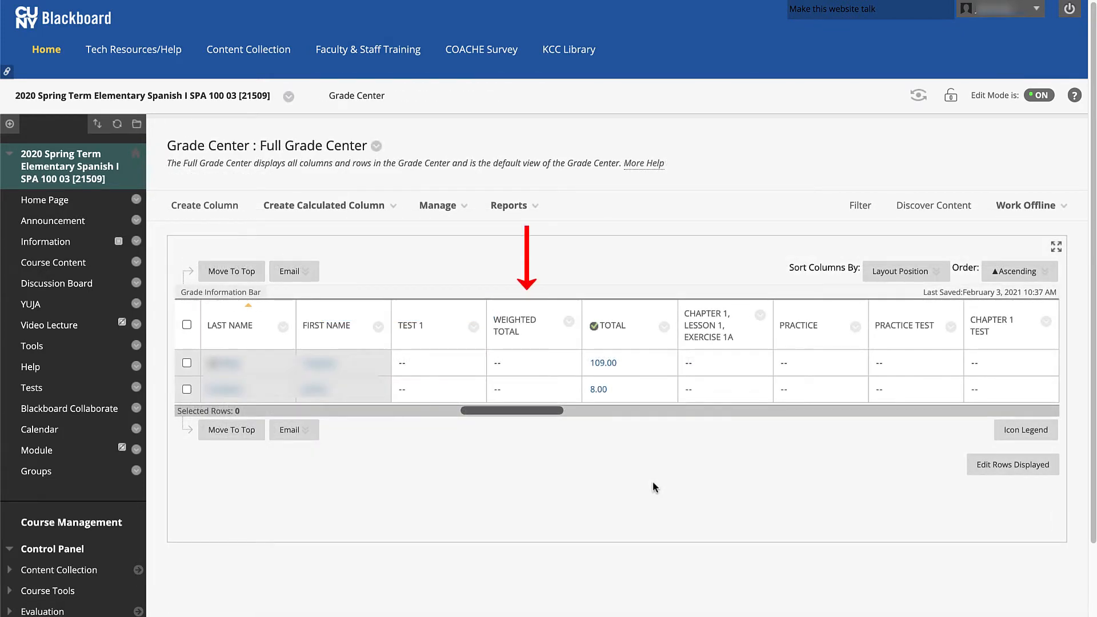
# - Open the column information of the Weighted Total column for editing and set its primary display to Percentage
pyautogui.click(570, 325)
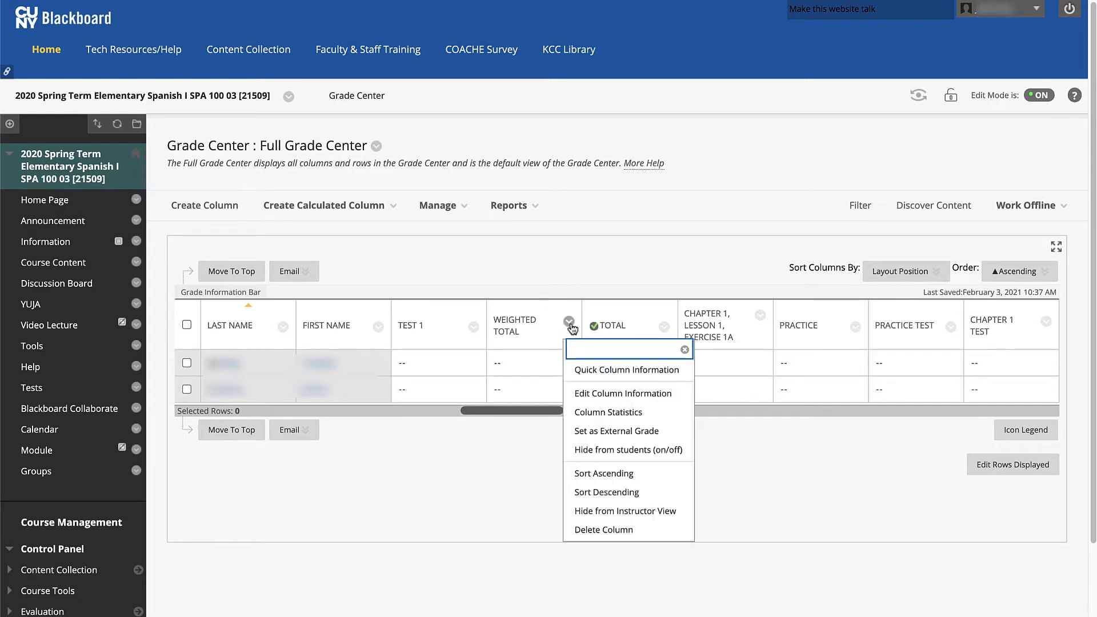
pyautogui.click(620, 395)
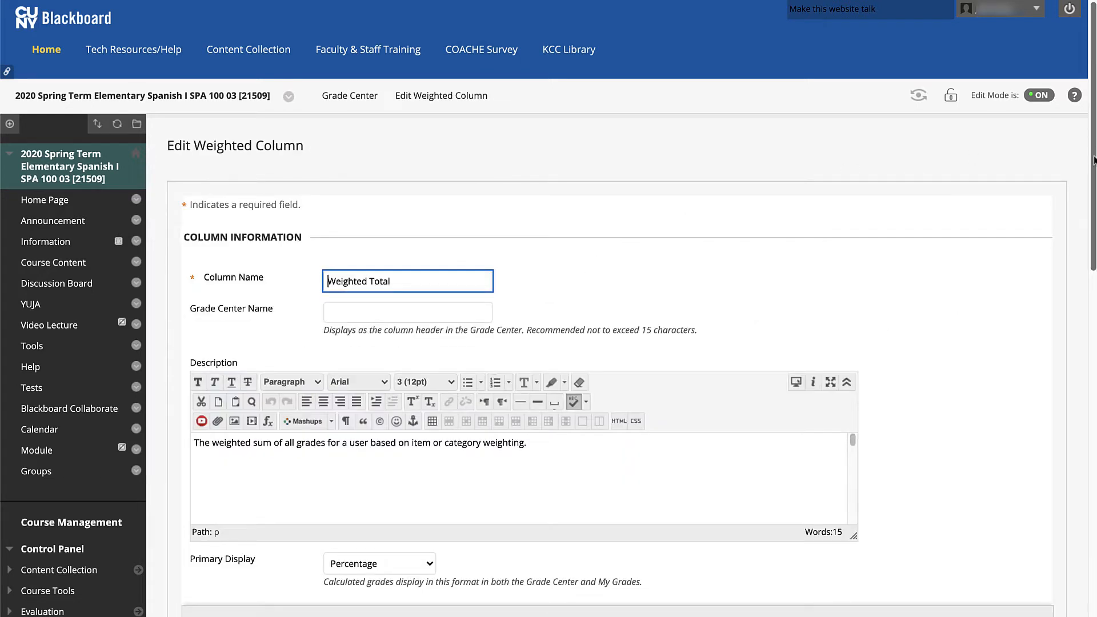
pyautogui.scroll(-5, 733, 264)
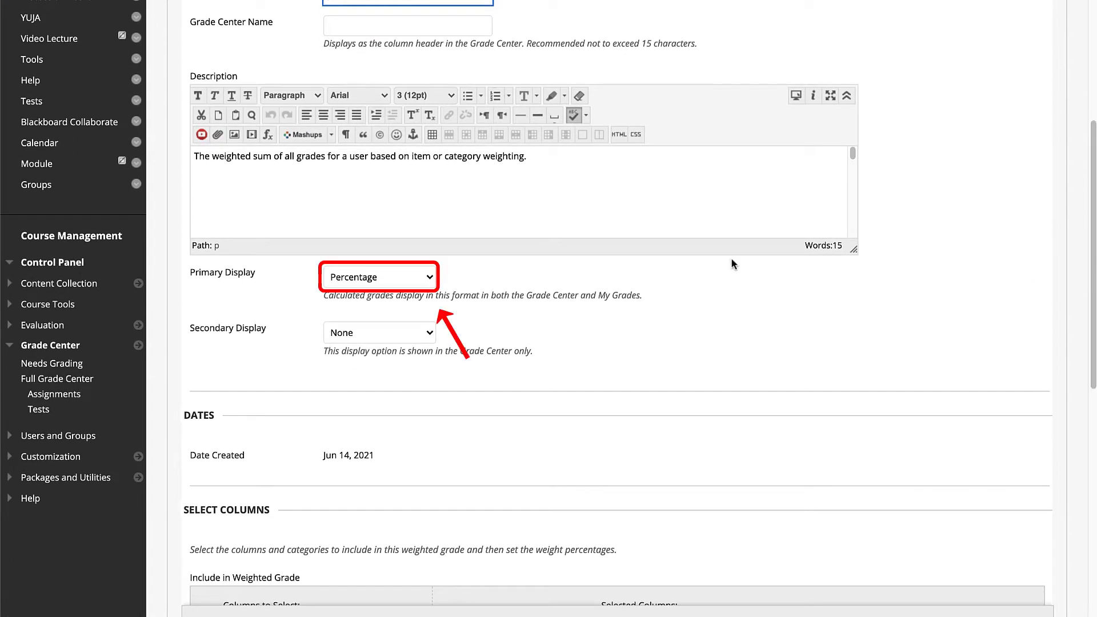
pyautogui.click(430, 277)
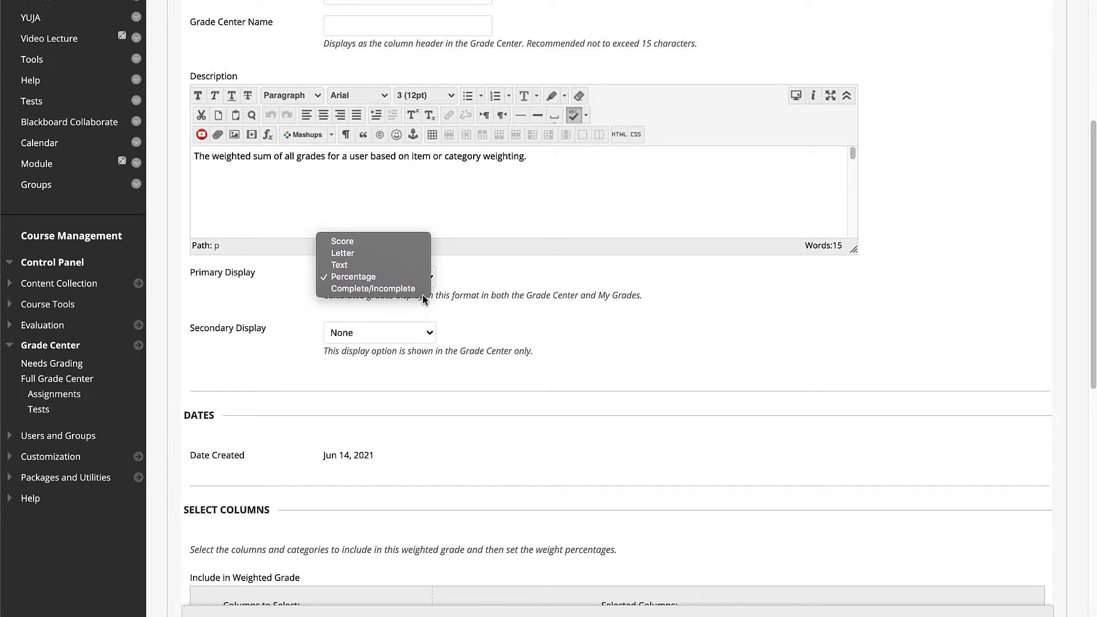
pyautogui.click(420, 279)
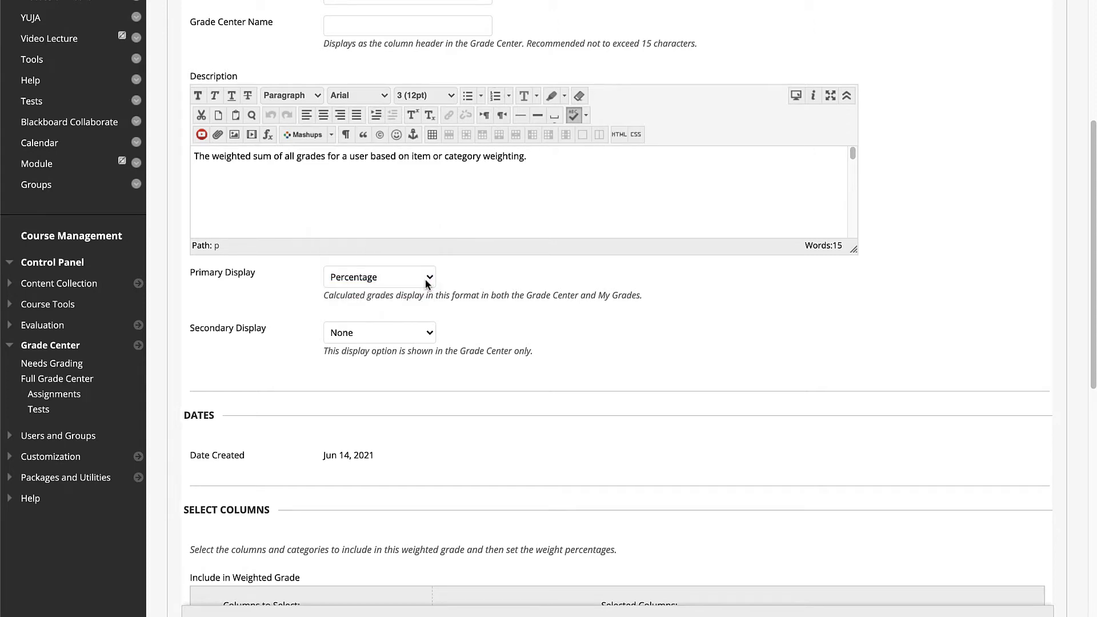
# - Select the Test 1 column and the Test category among the items available for the weighted grade
pyautogui.scroll(-1, 474, 280)
pyautogui.scroll(-6, 474, 285)
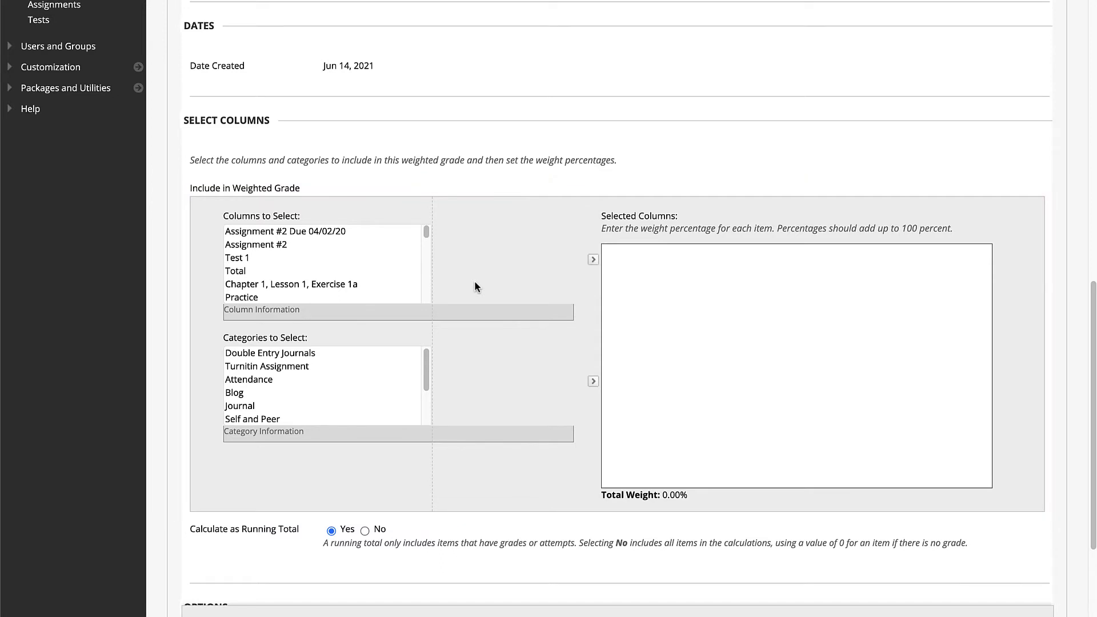
pyautogui.click(343, 258)
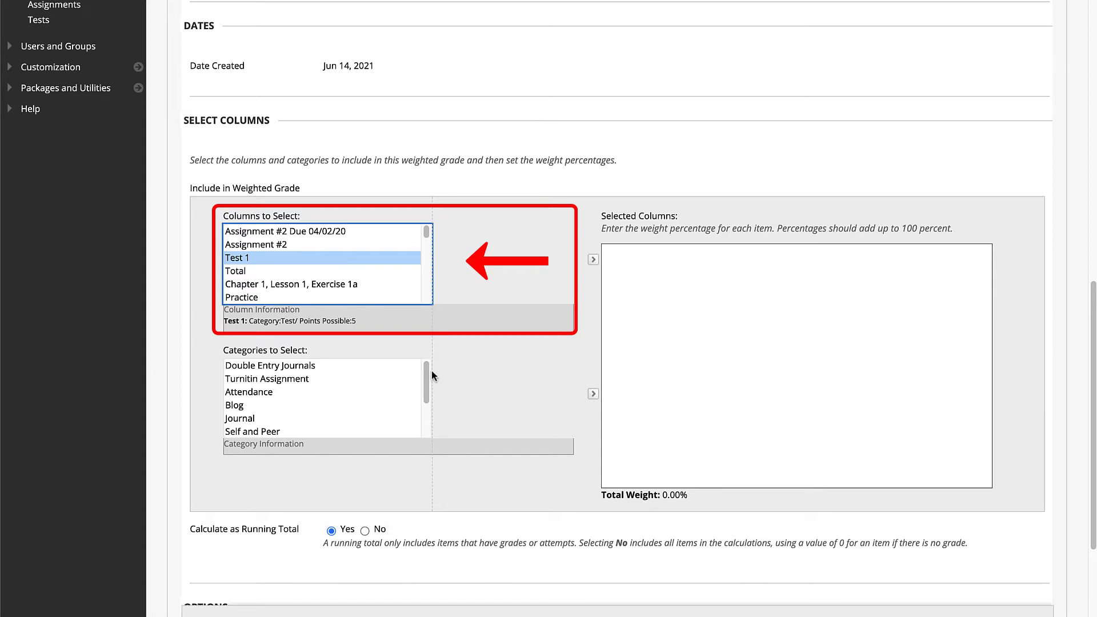
pyautogui.moveTo(427, 381); pyautogui.dragTo(430, 415)
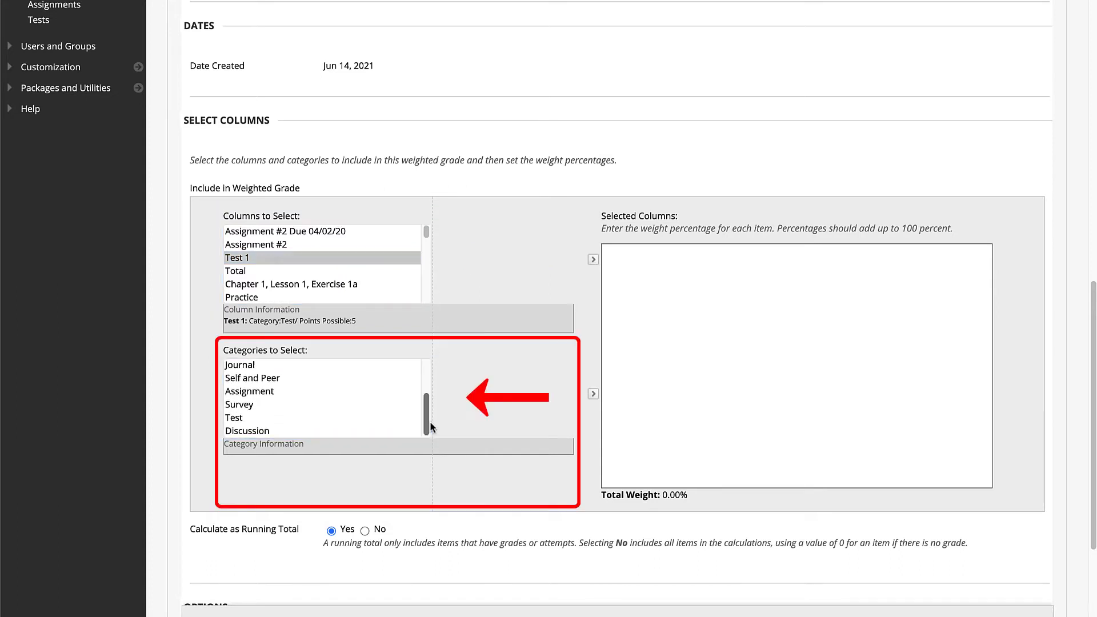
pyautogui.click(398, 417)
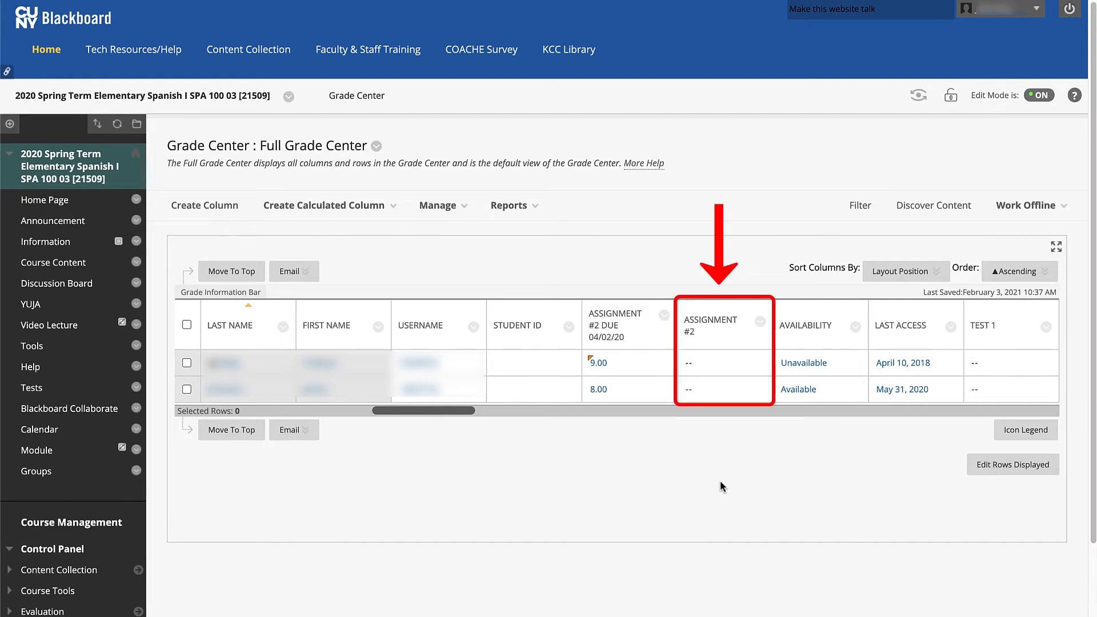
# - Edit the Assignment #2 column in the Full Grade Center to assign it the Assignment category, and submit the change
pyautogui.click(762, 322)
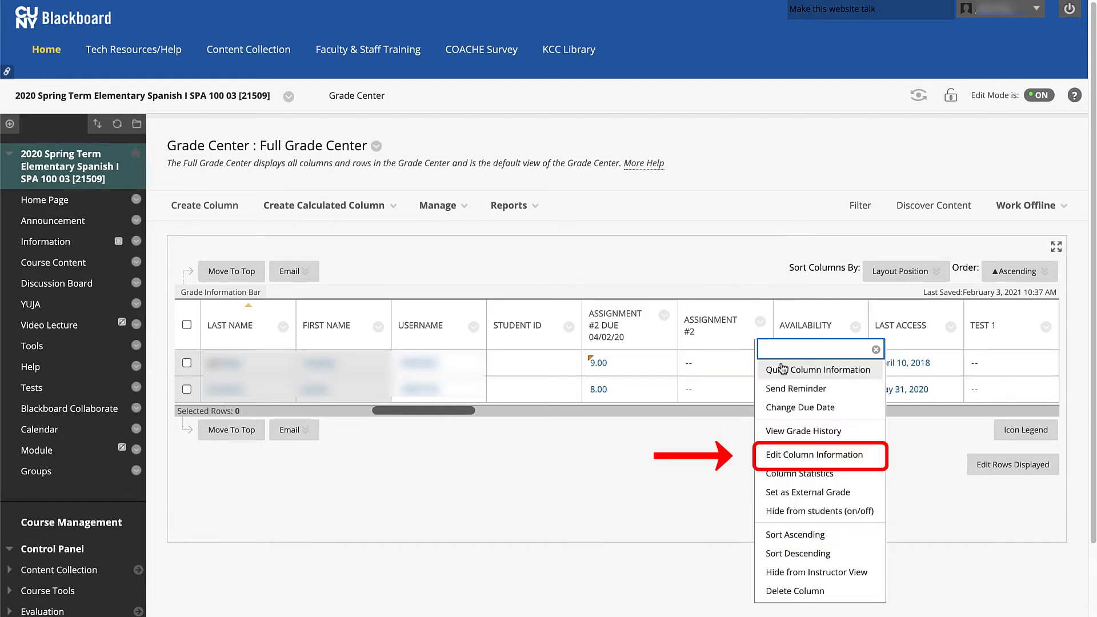
pyautogui.click(848, 459)
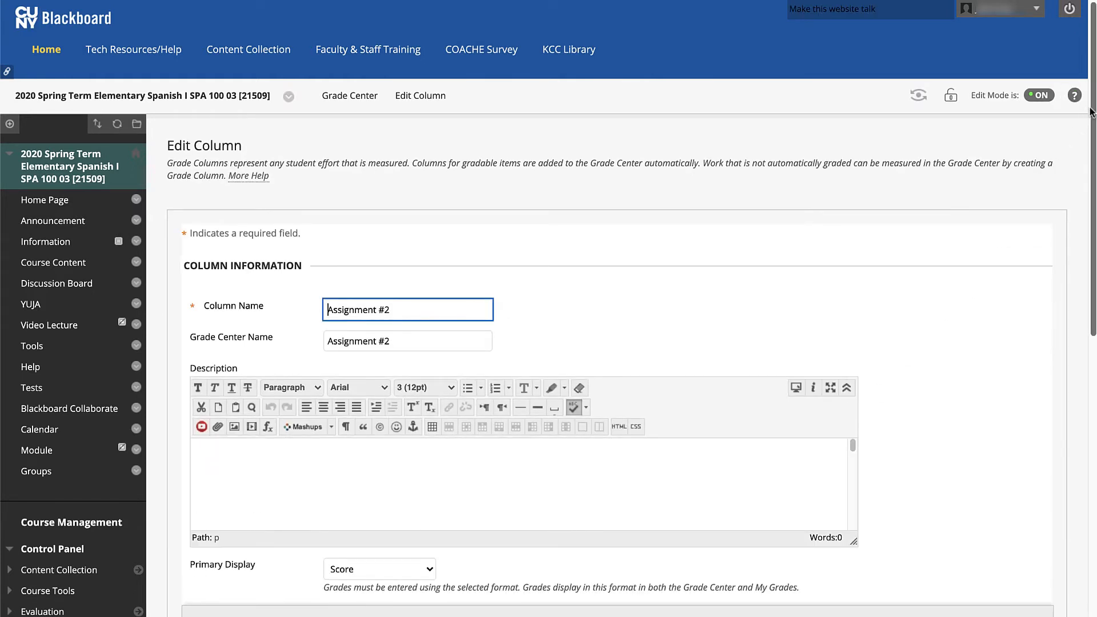
pyautogui.moveTo(1091, 111); pyautogui.dragTo(1092, 295)
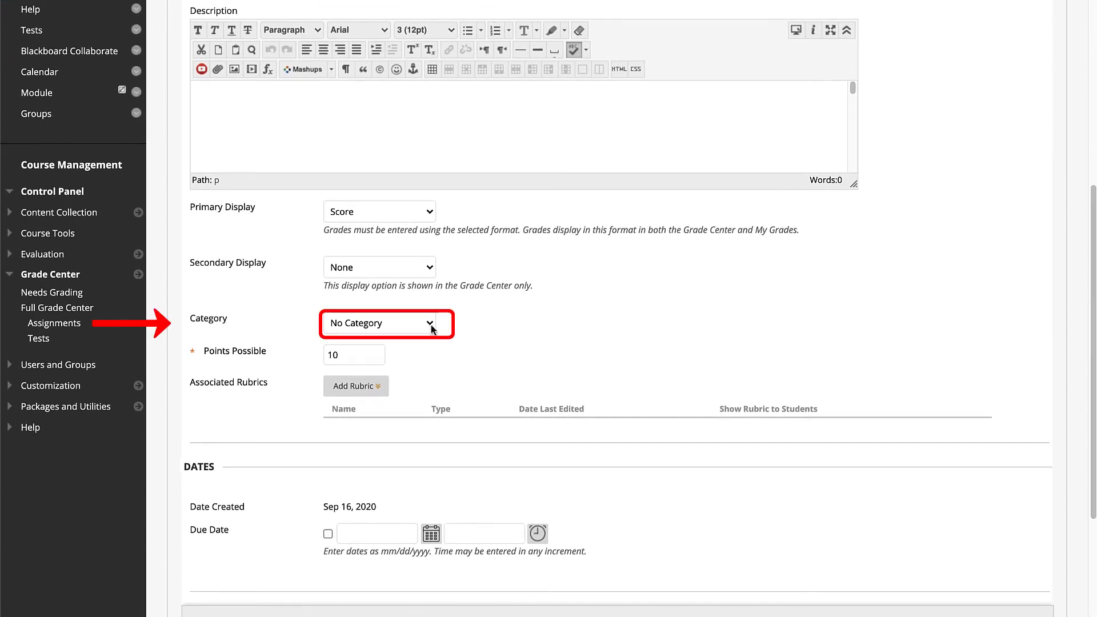
pyautogui.click(430, 325)
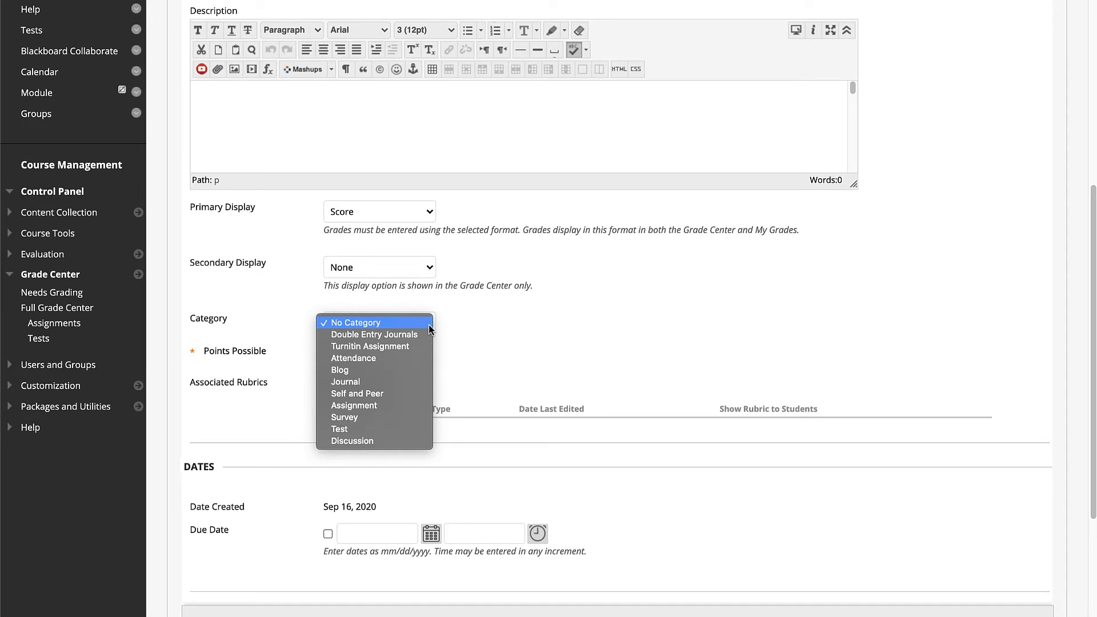
pyautogui.click(420, 405)
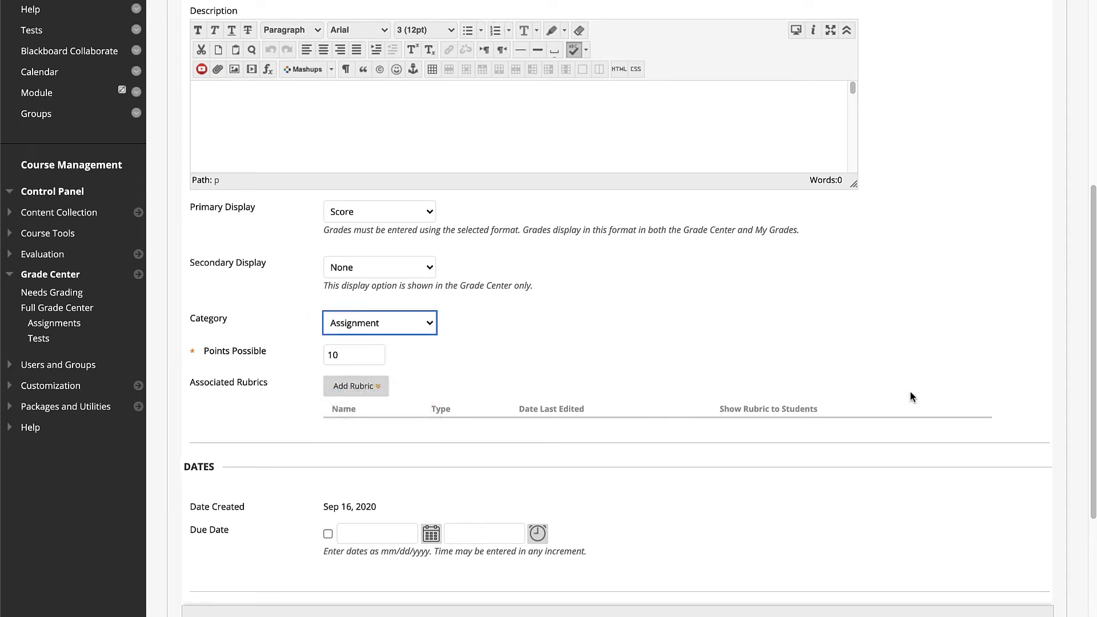
pyautogui.scroll(-5, 1090, 384)
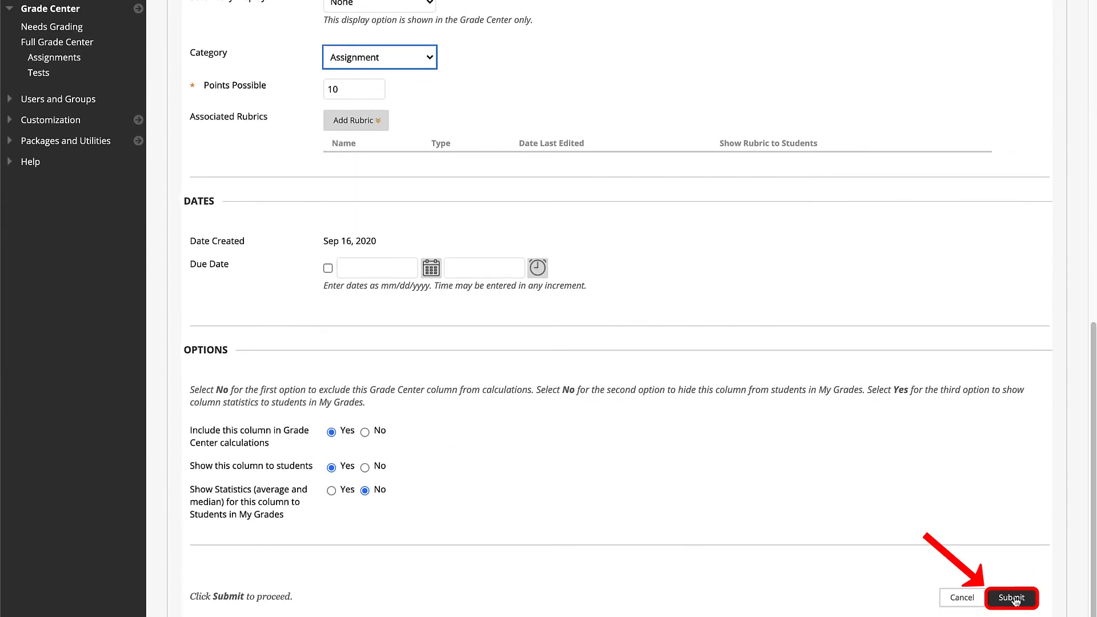
pyautogui.click(1012, 598)
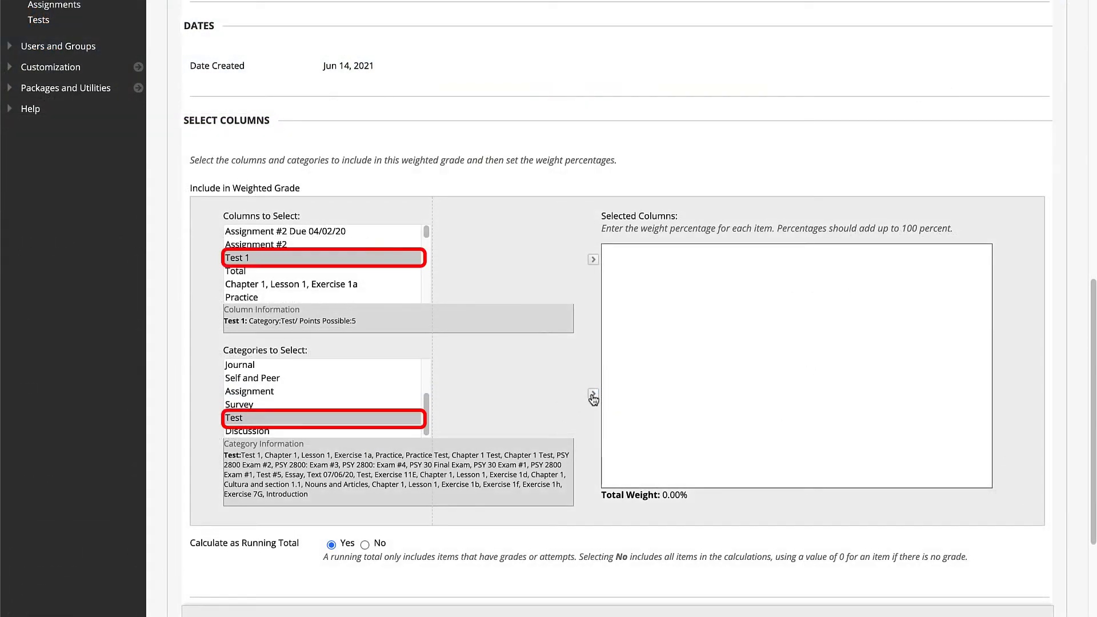
# - Include the Assignment category and the Test 1 column in the weighted grade's selected columns
pyautogui.click(387, 391)
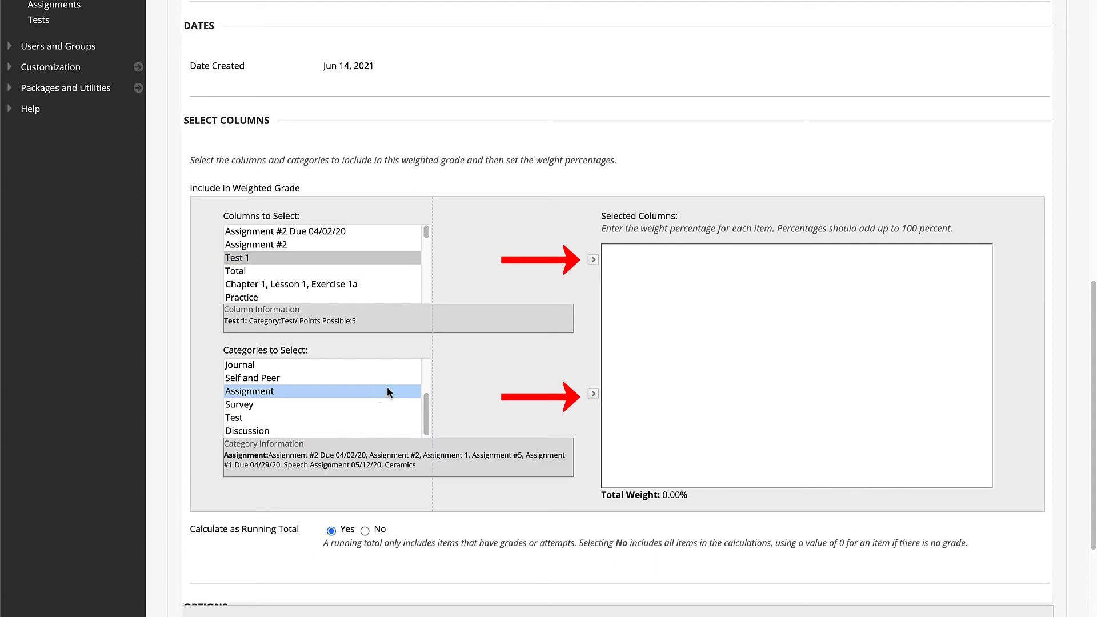
pyautogui.click(593, 394)
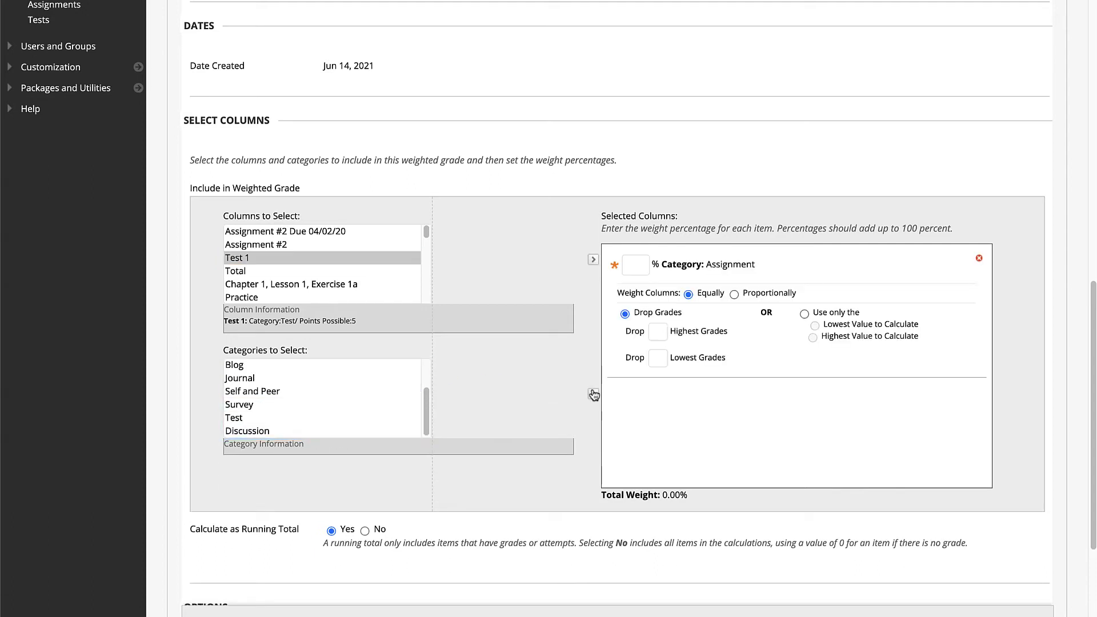
pyautogui.click(593, 262)
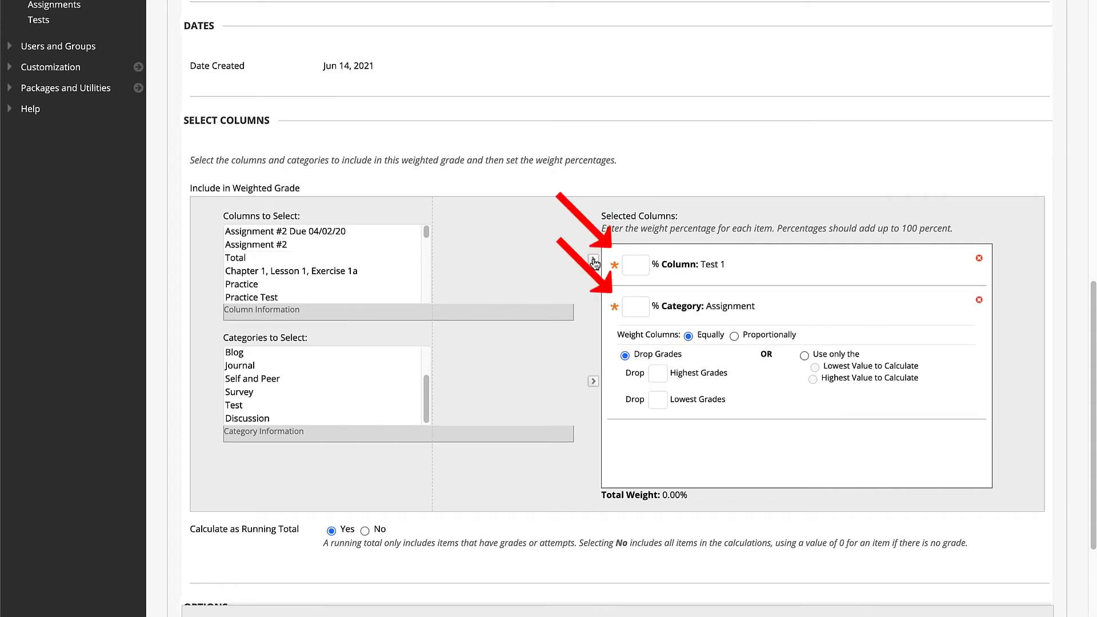
# - Set the weights to 25% for the Test 1 column and 65% for the Assignment category
pyautogui.click(638, 266)
pyautogui.write('25')
pyautogui.click(637, 306)
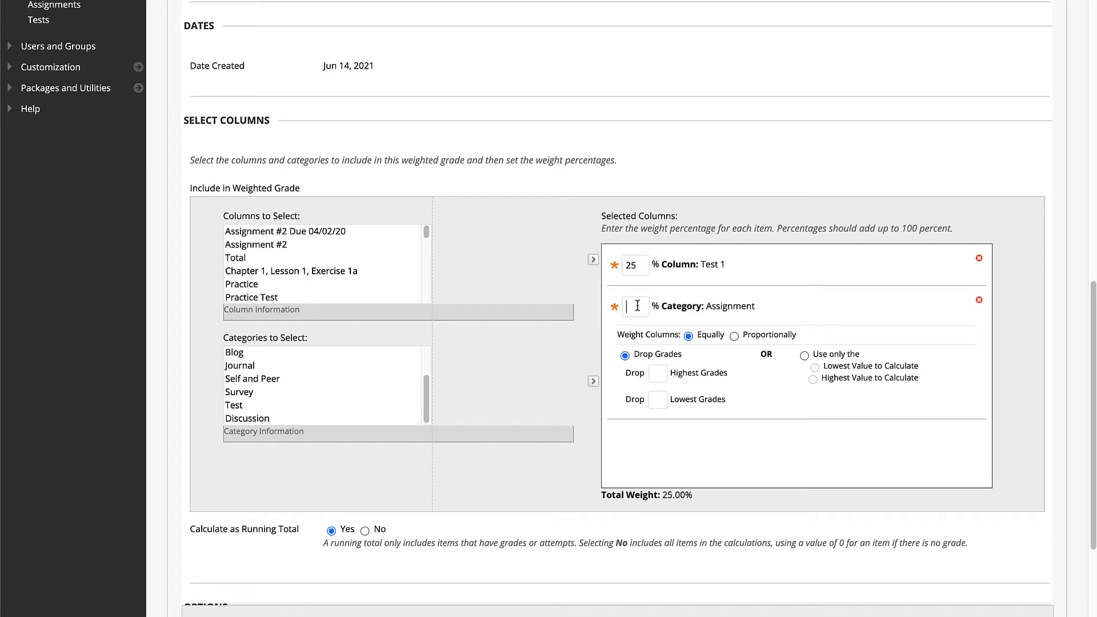
pyautogui.write('65')
pyautogui.click(670, 292)
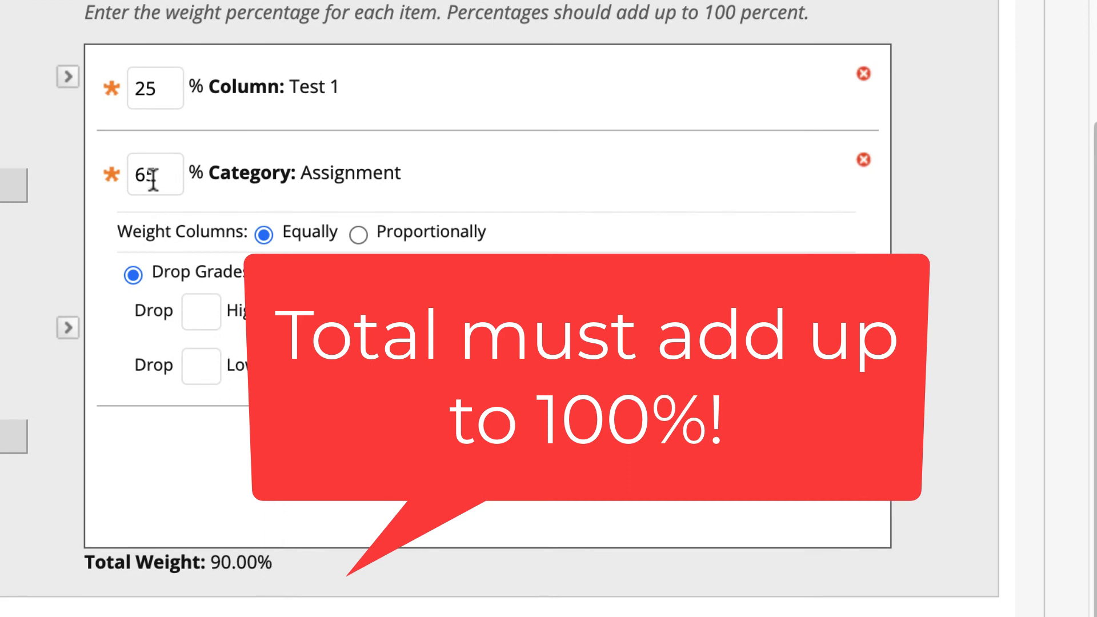
# - Change the Assignment category's weight to 75%
pyautogui.click(153, 178)
pyautogui.press('BackSpace')
pyautogui.press('BackSpace')
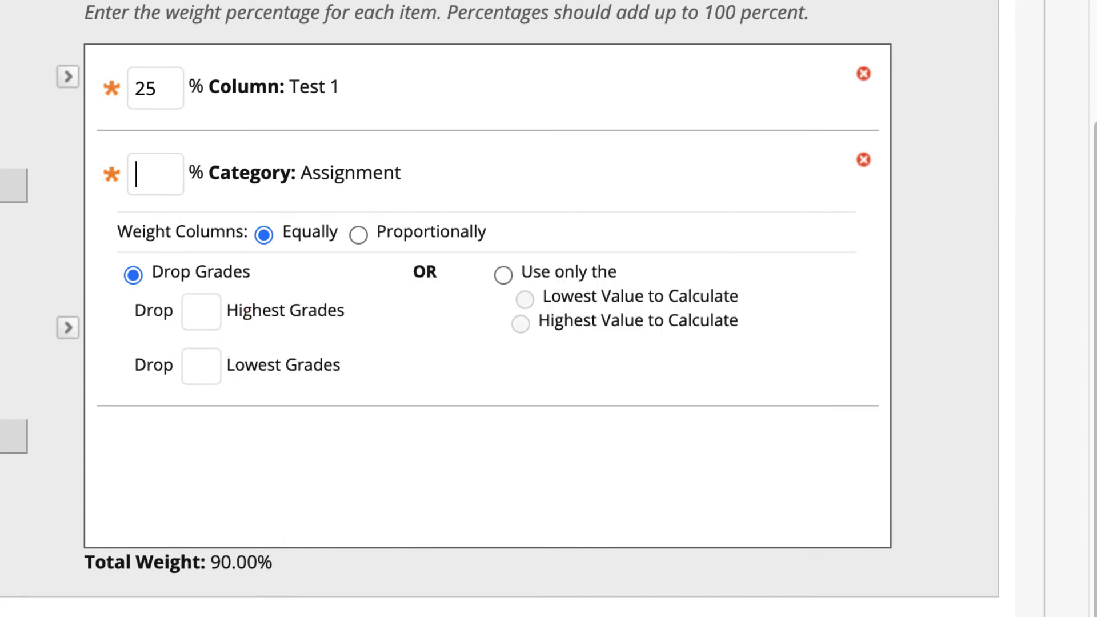
pyautogui.write('74')
pyautogui.press('BackSpace')
pyautogui.write('5')
pyautogui.click(215, 180)
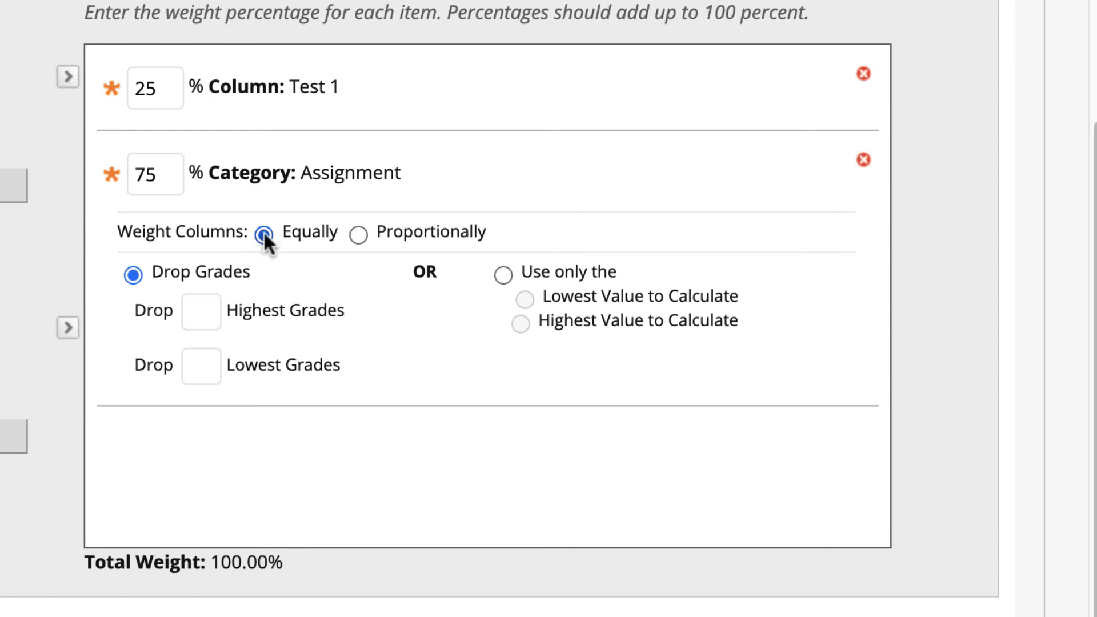
# - Try proportional weighting for the Assignment category, return to Equally, and set it to drop the 2 lowest grades
pyautogui.click(358, 234)
pyautogui.click(263, 234)
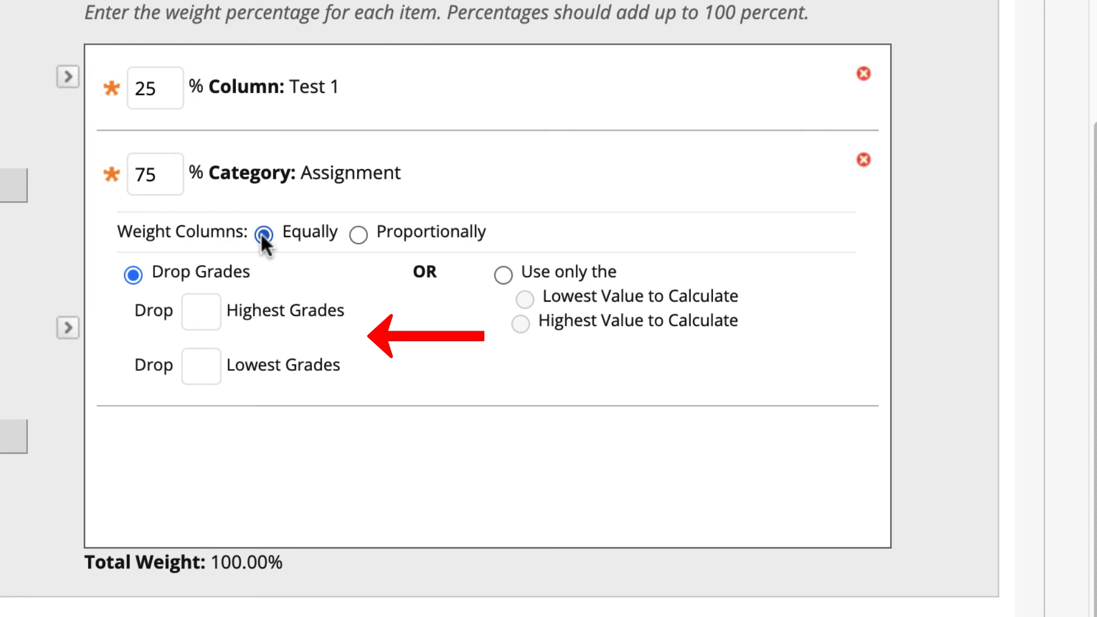
pyautogui.click(203, 309)
pyautogui.write('2')
pyautogui.press('BackSpace')
pyautogui.click(207, 365)
pyautogui.write('2')
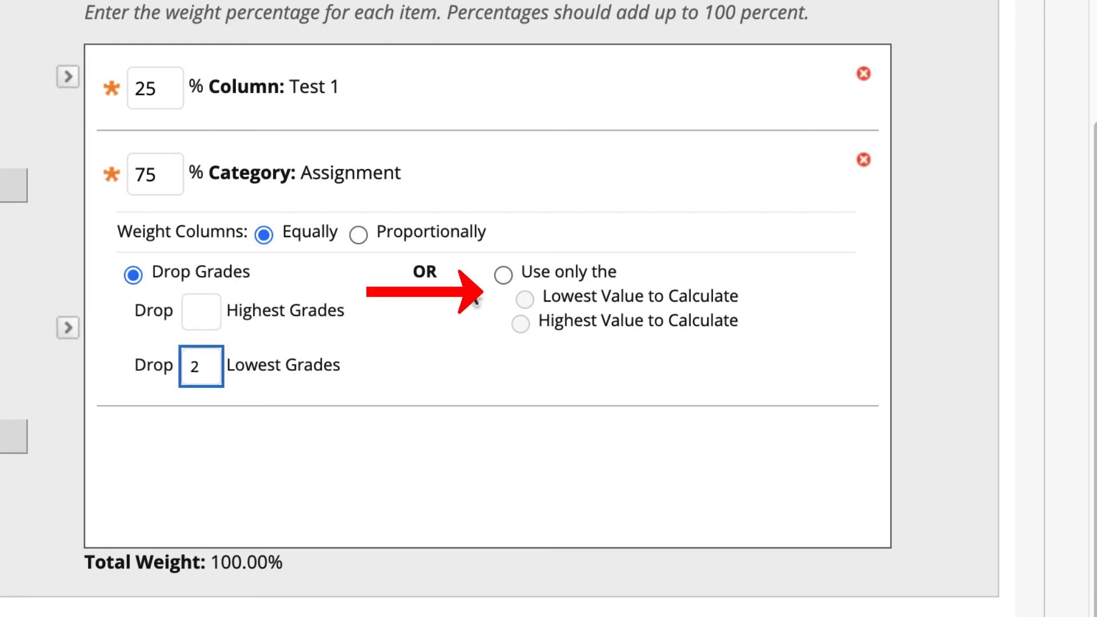
# - Try using only the highest value to calculate the Assignment category and switch back to Drop Grades
pyautogui.click(502, 275)
pyautogui.click(520, 323)
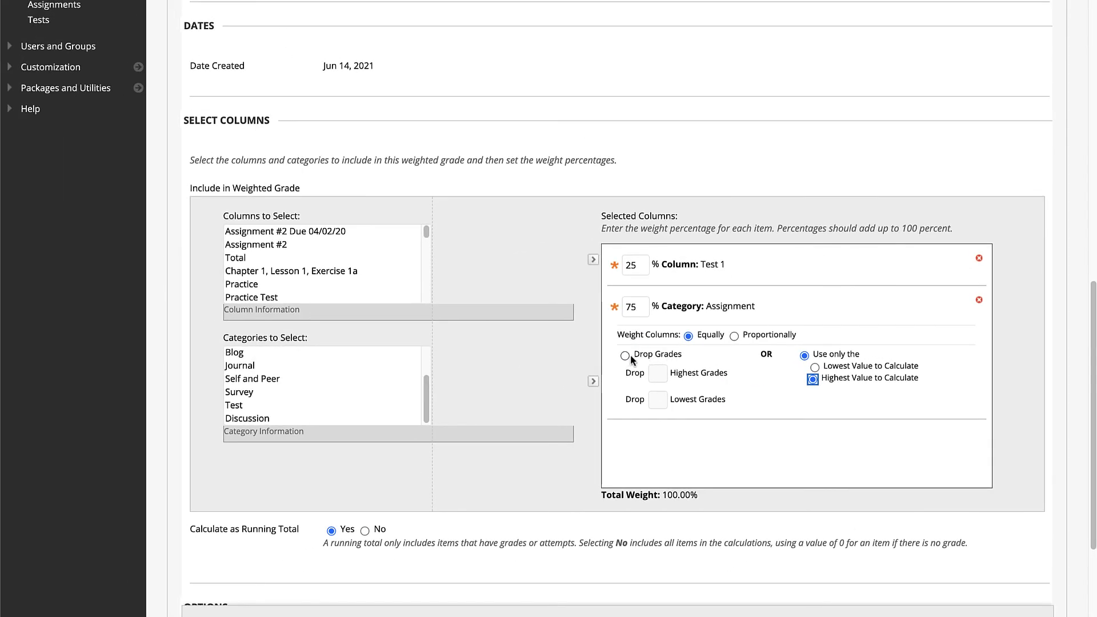
pyautogui.click(624, 355)
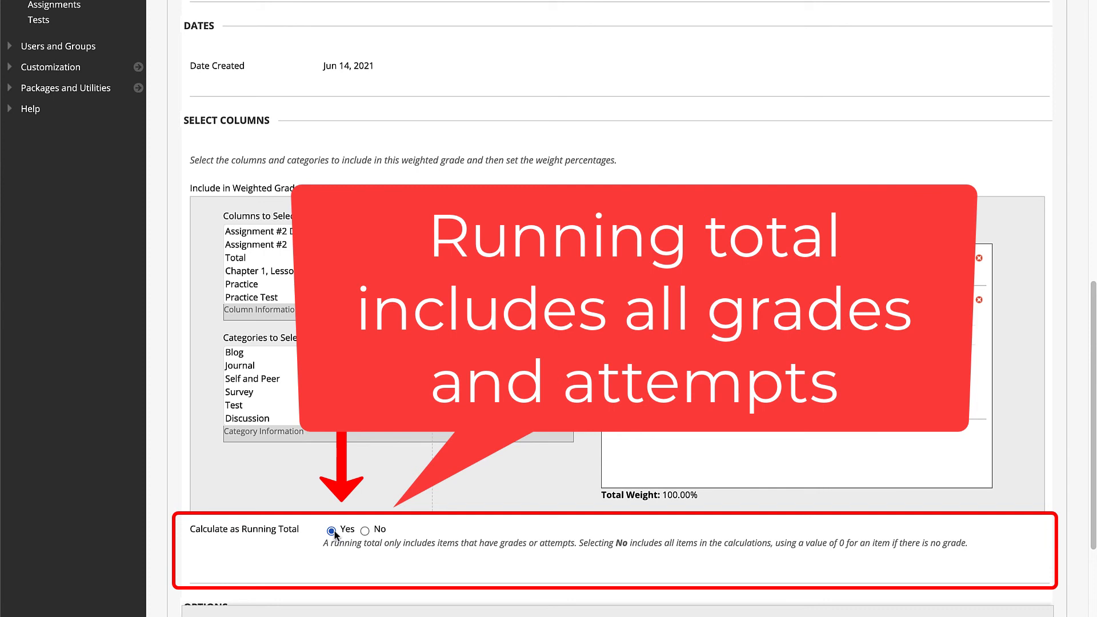
# - Set Calculate as Running Total to Yes and submit the weighted column
pyautogui.click(365, 530)
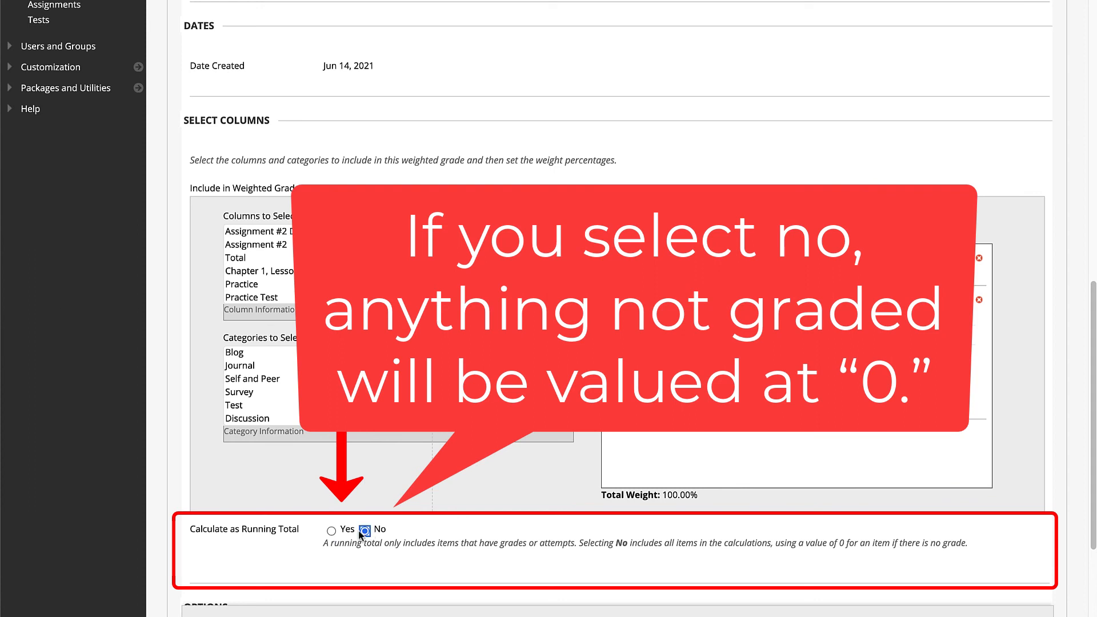
pyautogui.click(331, 531)
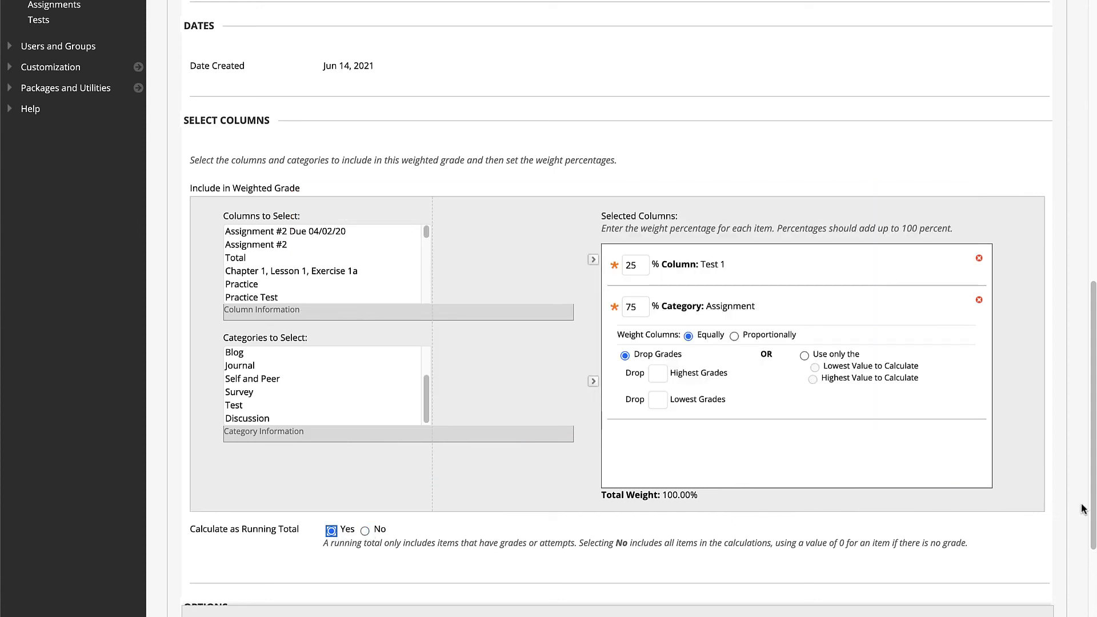
pyautogui.scroll(-2, 1087, 550)
pyautogui.scroll(-3, 1087, 550)
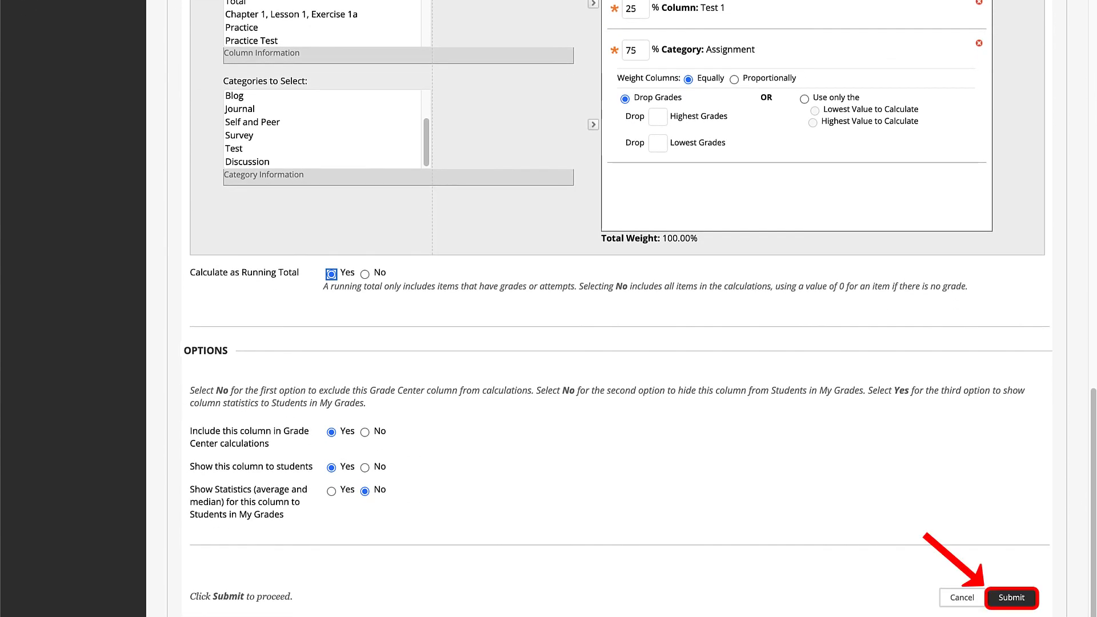
pyautogui.click(1022, 598)
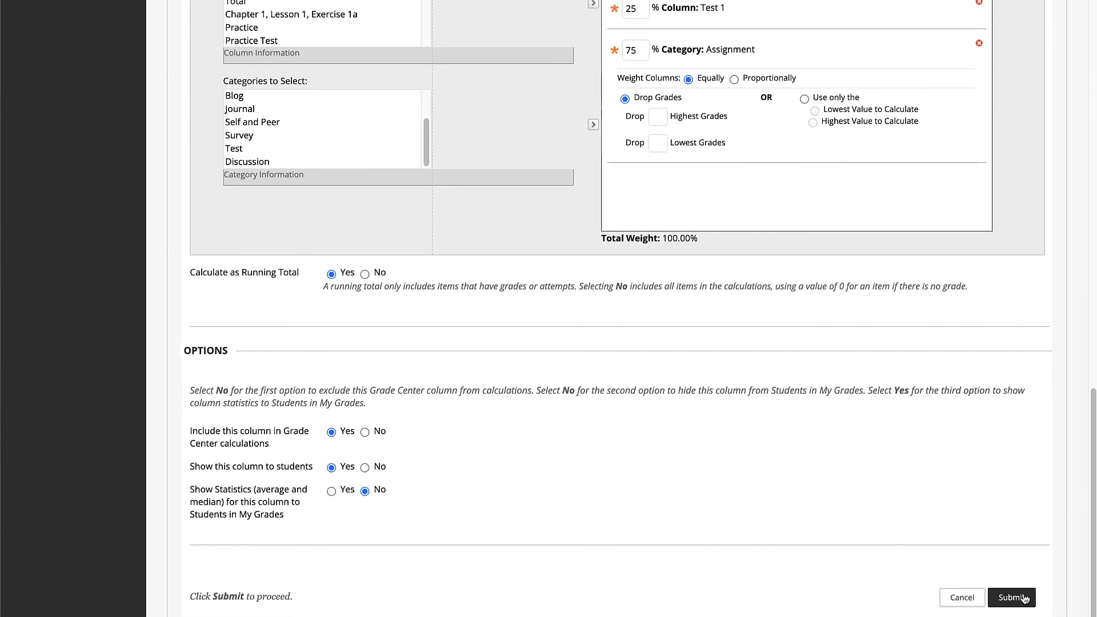